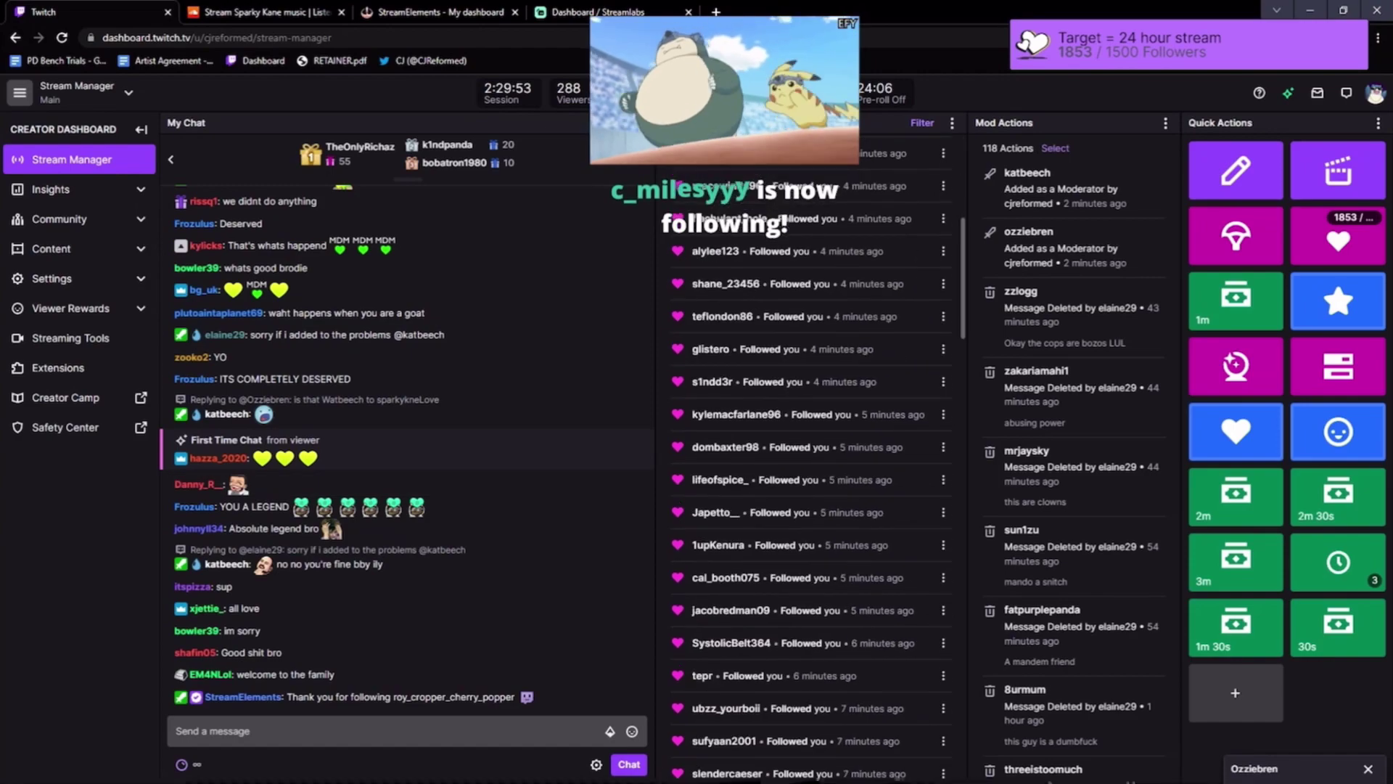
{"action": "scroll", "coordinate": [806, 458], "scroll_direction": "down", "scroll_amount": 10}
{"action": "scroll", "coordinate": [805, 458], "scroll_direction": "down", "scroll_amount": 10}
{"action": "scroll", "coordinate": [807, 458], "scroll_direction": "down", "scroll_amount": 10}
{"action": "scroll", "coordinate": [806, 458], "scroll_direction": "down", "scroll_amount": 5}
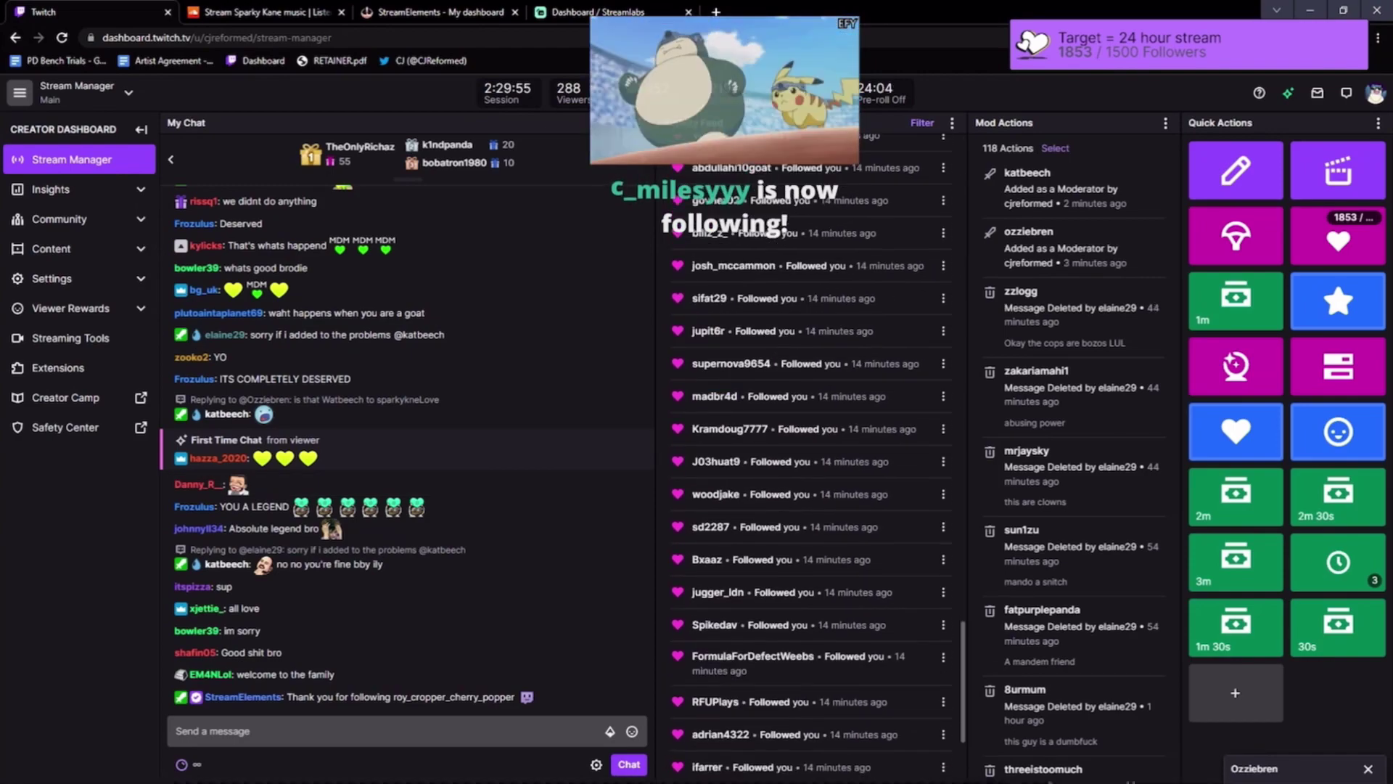
{"action": "scroll", "coordinate": [806, 458], "scroll_direction": "down", "scroll_amount": 8}
{"action": "scroll", "coordinate": [805, 457], "scroll_direction": "down", "scroll_amount": 8}
{"action": "scroll", "coordinate": [805, 457], "scroll_direction": "down", "scroll_amount": 5}
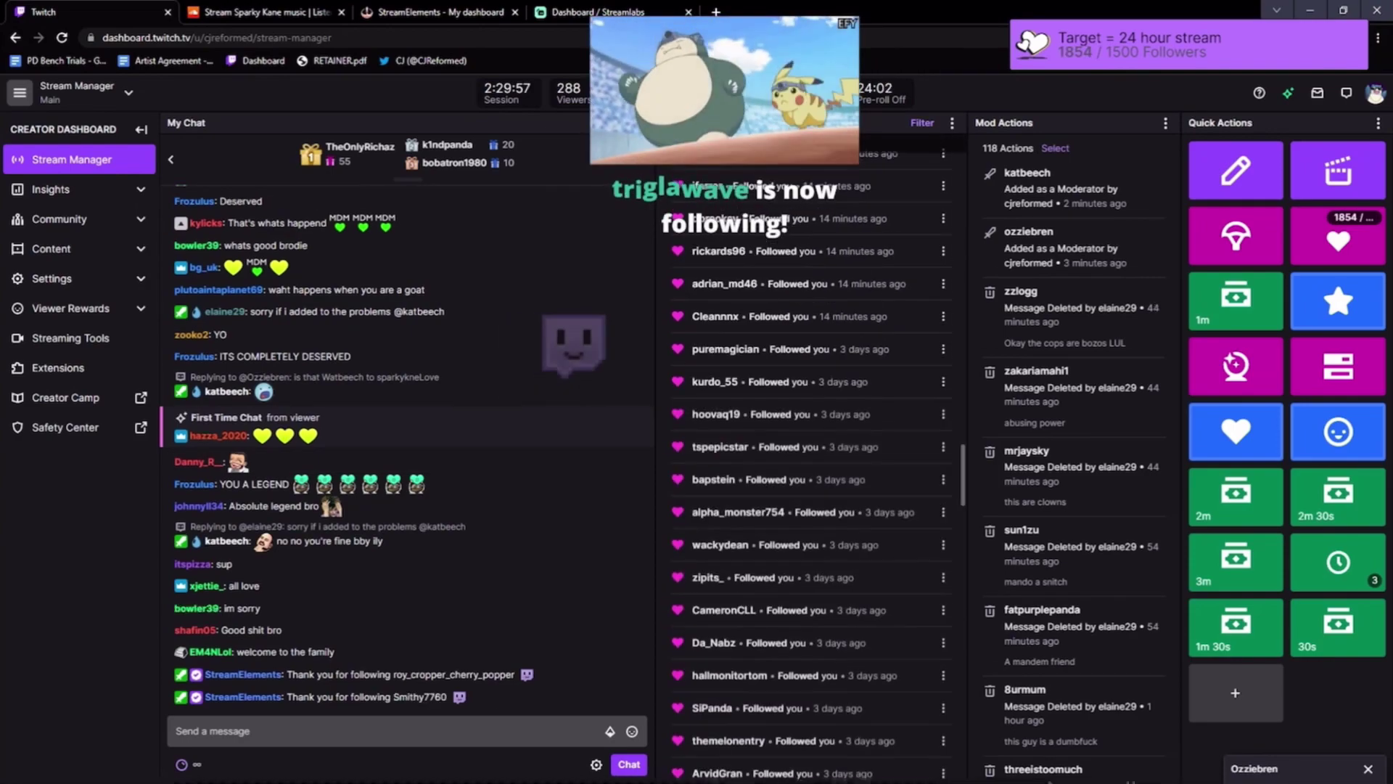
{"action": "scroll", "coordinate": [806, 458], "scroll_direction": "down", "scroll_amount": 8}
{"action": "scroll", "coordinate": [806, 457], "scroll_direction": "up", "scroll_amount": 8}
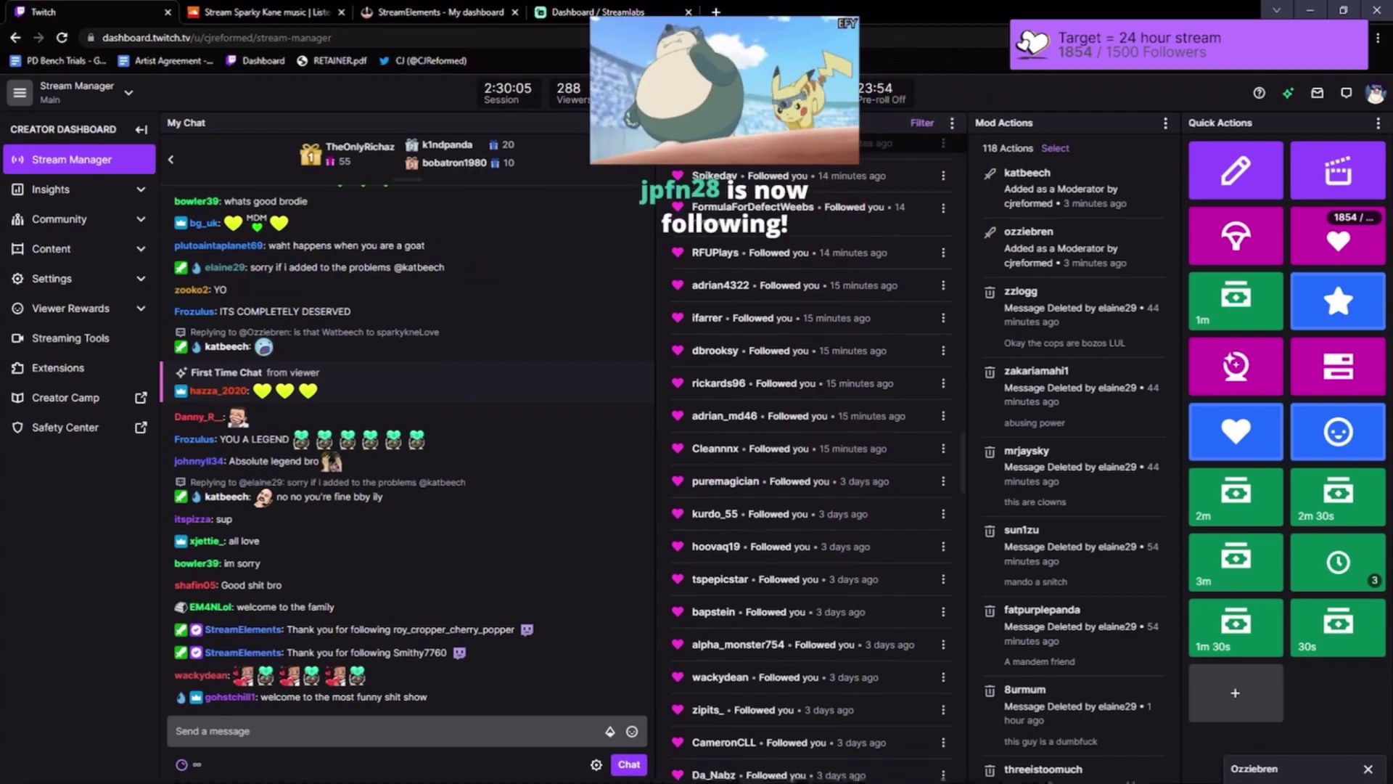
{"action": "scroll", "coordinate": [806, 457], "scroll_direction": "down", "scroll_amount": 10}
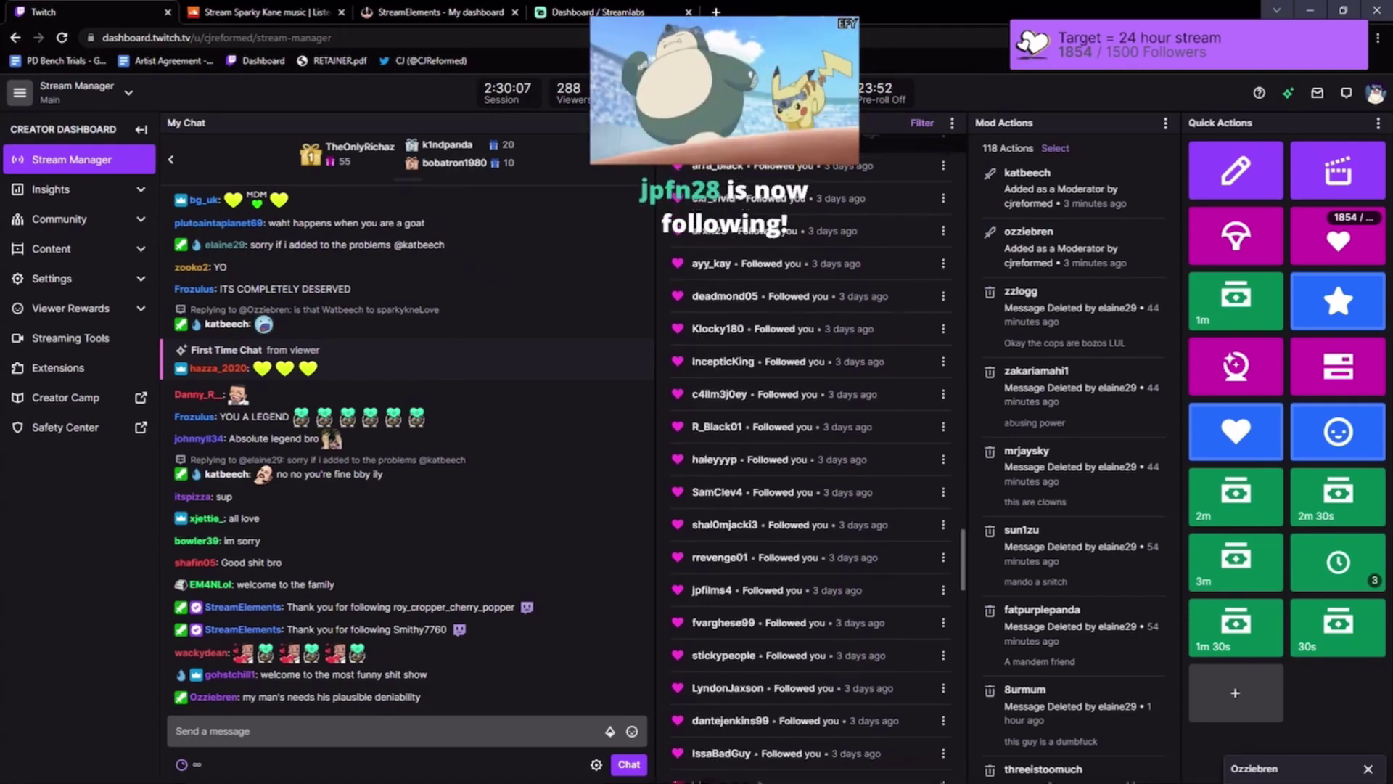
{"action": "scroll", "coordinate": [806, 458], "scroll_direction": "down", "scroll_amount": 8}
{"action": "scroll", "coordinate": [806, 457], "scroll_direction": "up", "scroll_amount": 10}
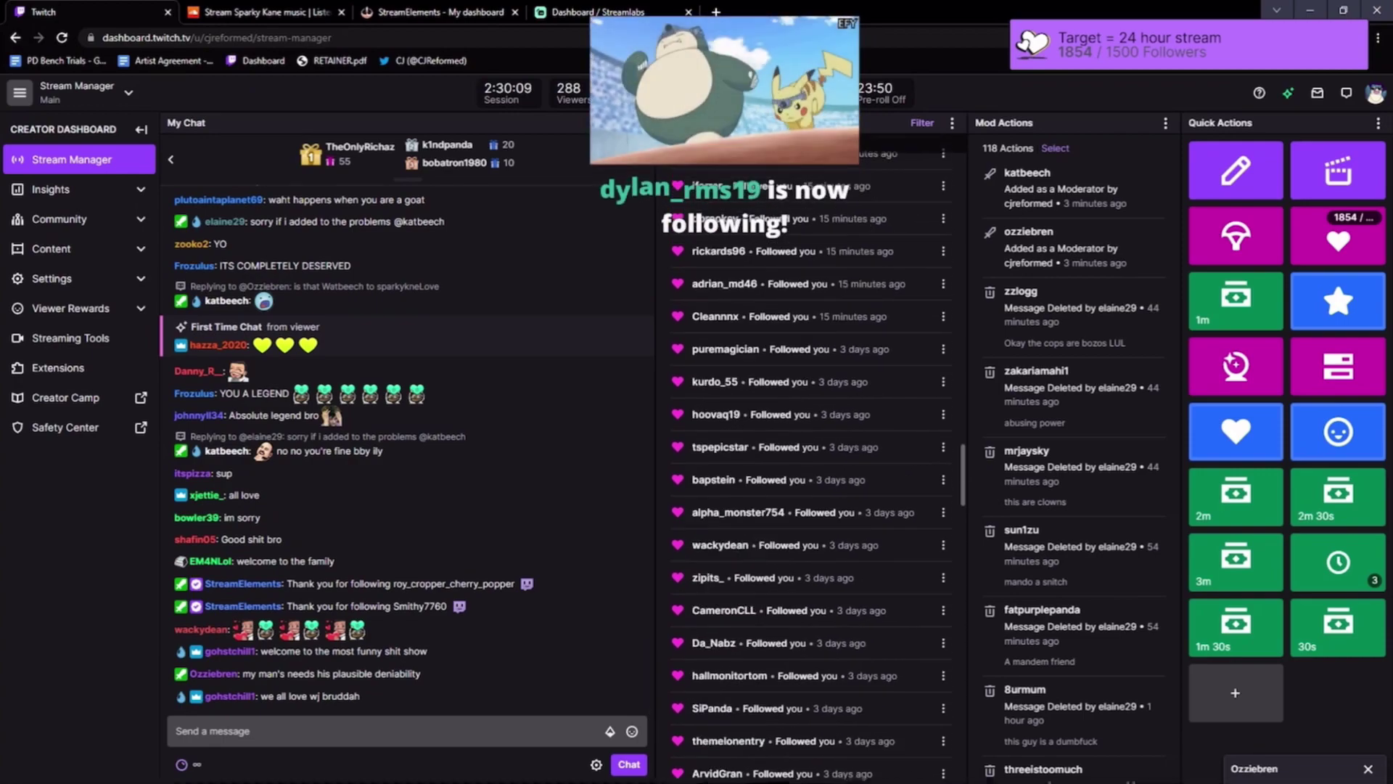
{"action": "scroll", "coordinate": [807, 458], "scroll_direction": "up", "scroll_amount": 8}
{"action": "scroll", "coordinate": [805, 457], "scroll_direction": "up", "scroll_amount": 8}
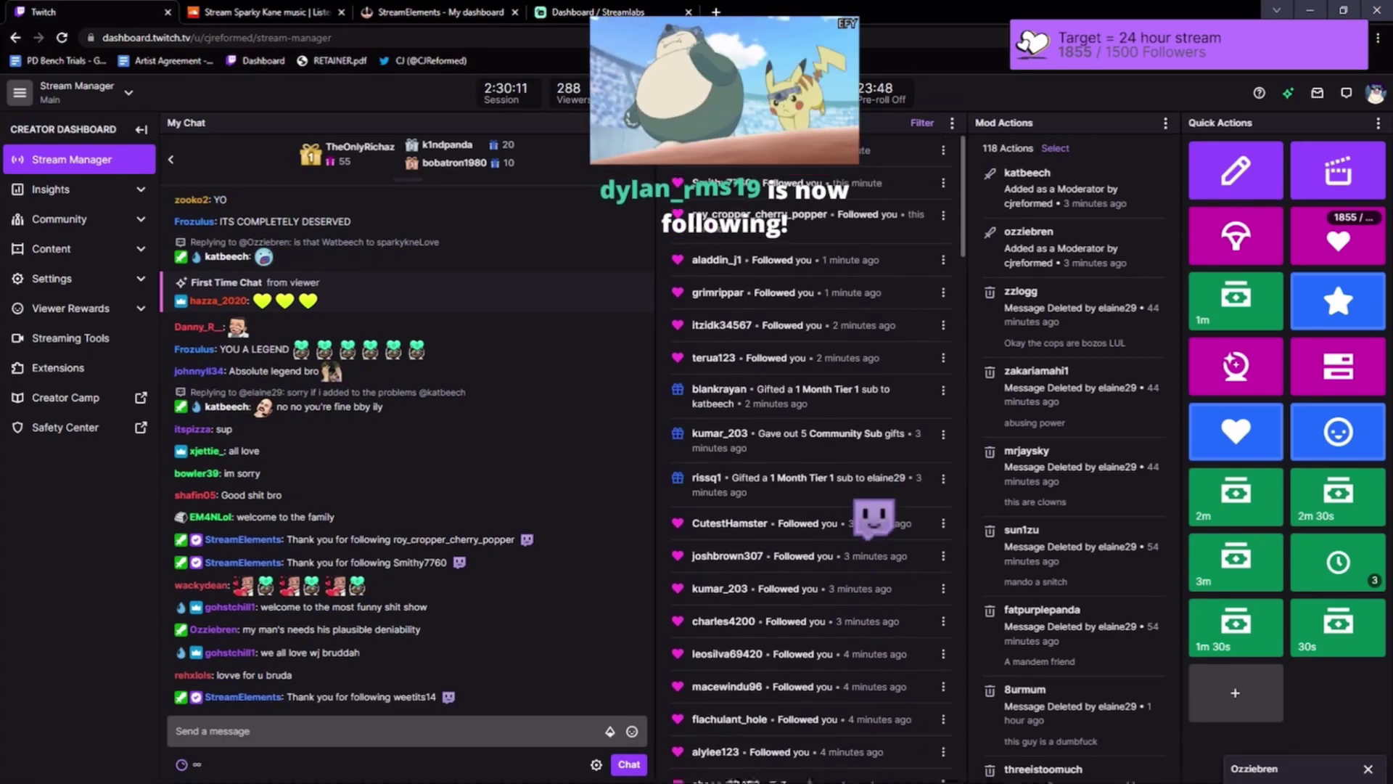